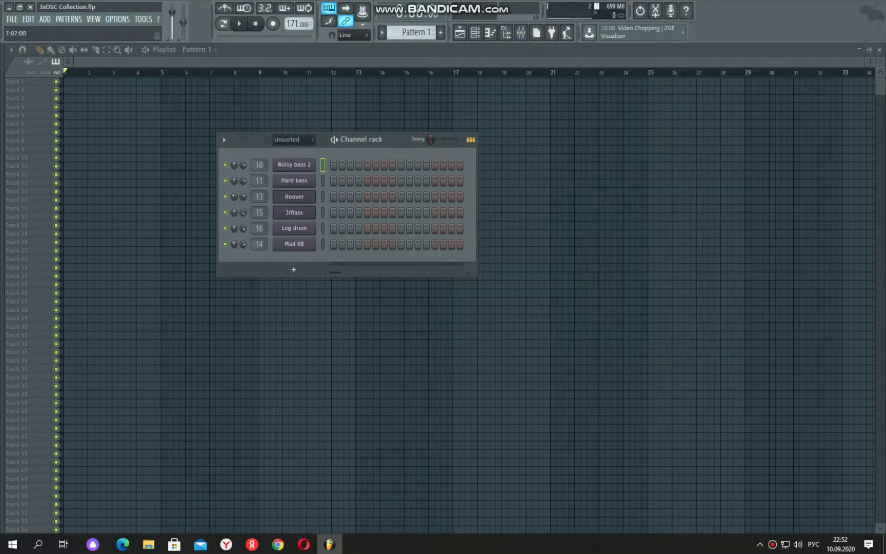
Open Noisy bass 2 and, while playing test notes, set oscillator 2's coarse pitch to -7 semitones and try +5 semitones on oscillator 3
left_click(294, 165)
left_click(461, 140)
key("v")
key("v")
left_click_drag(627, 235, 627, 242)
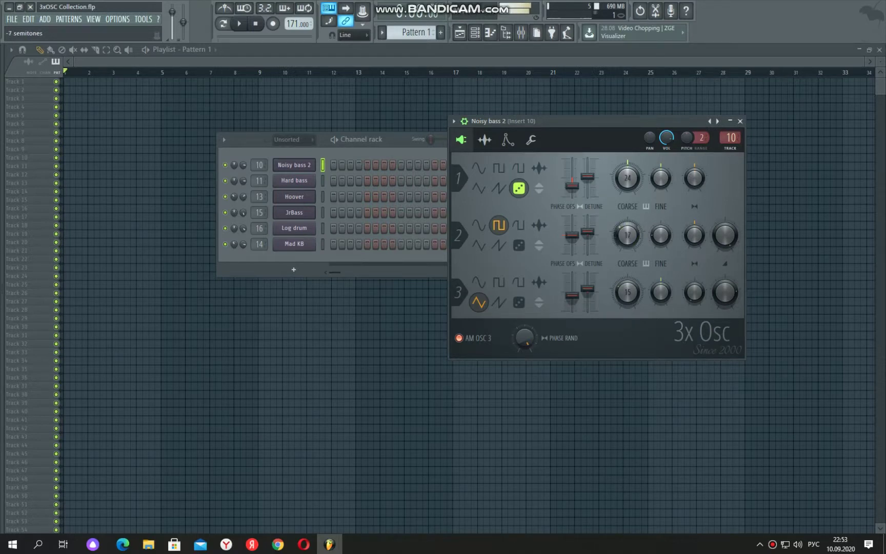
left_click_drag(627, 292, 627, 286)
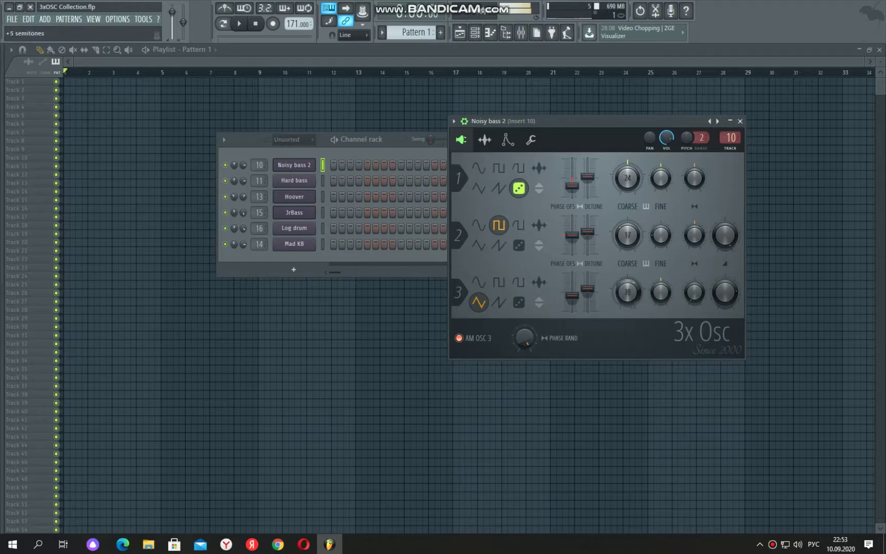
left_click_drag(626, 292, 627, 303)
Show the envelope settings of Noisy bass 2 and reset the volume LFO's amount and speed to their defaults
left_click(484, 139)
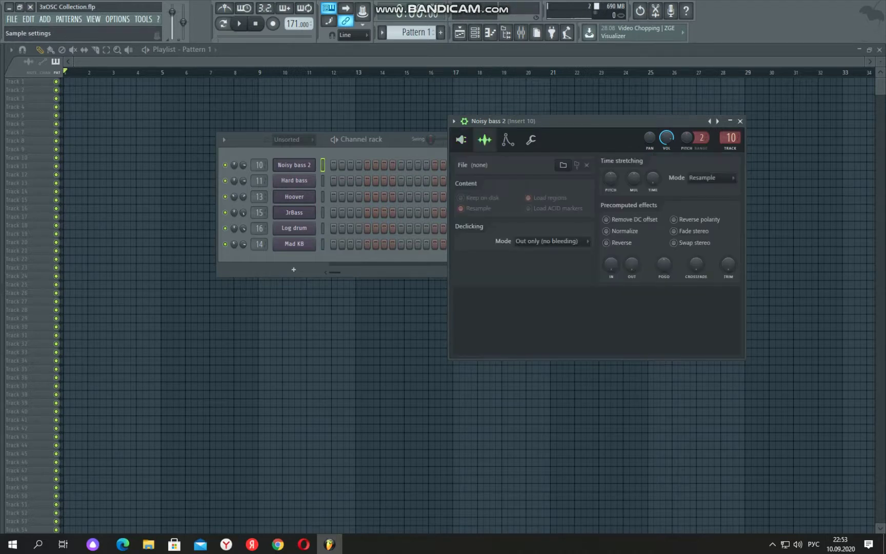
left_click(508, 140)
right_click(656, 244)
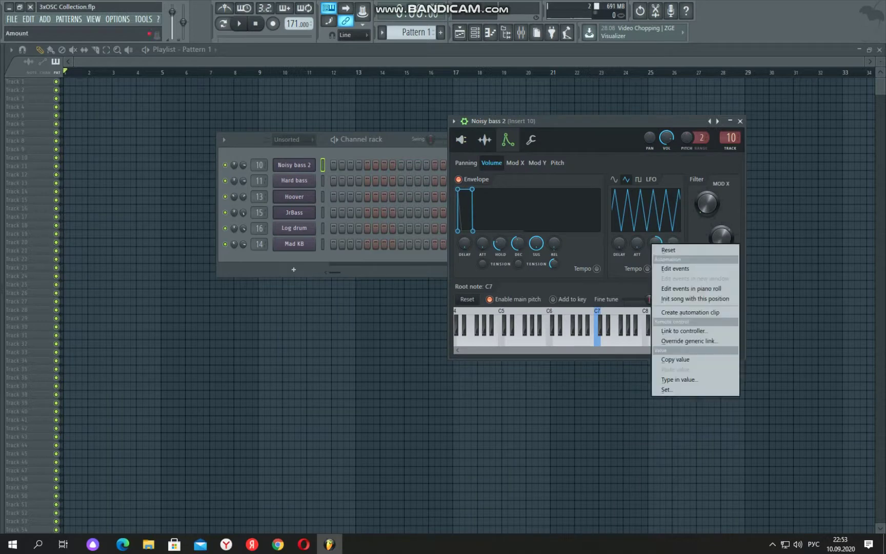
left_click(662, 250)
right_click(672, 245)
left_click(688, 252)
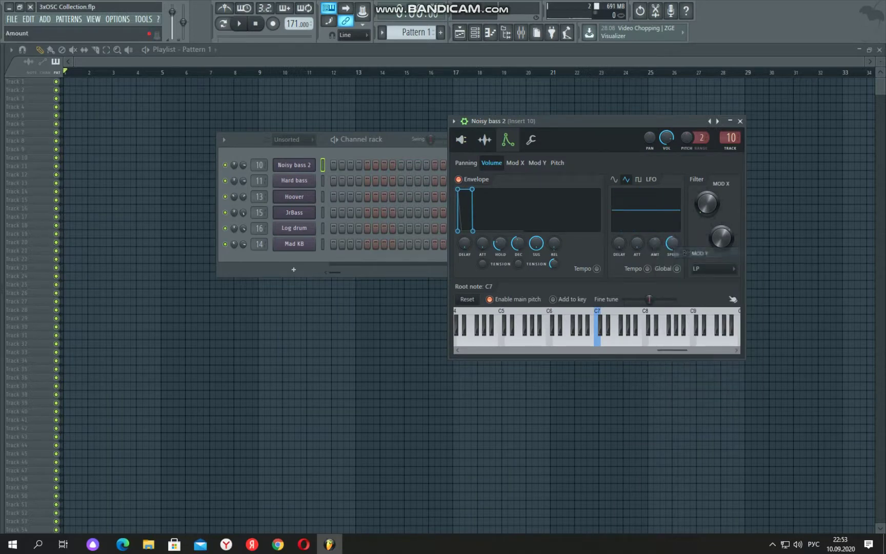
Play a test note and turn up the volume LFO's delay and amount
key("v")
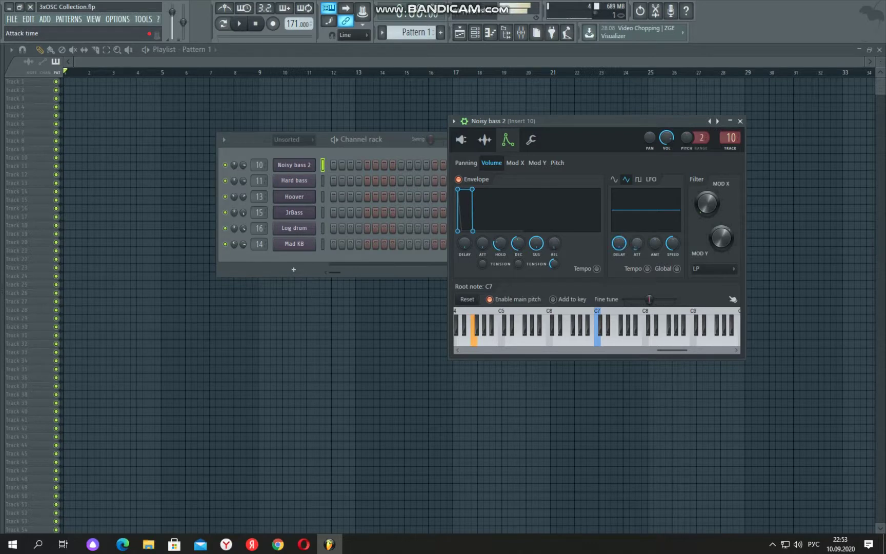
left_click_drag(655, 243, 673, 253)
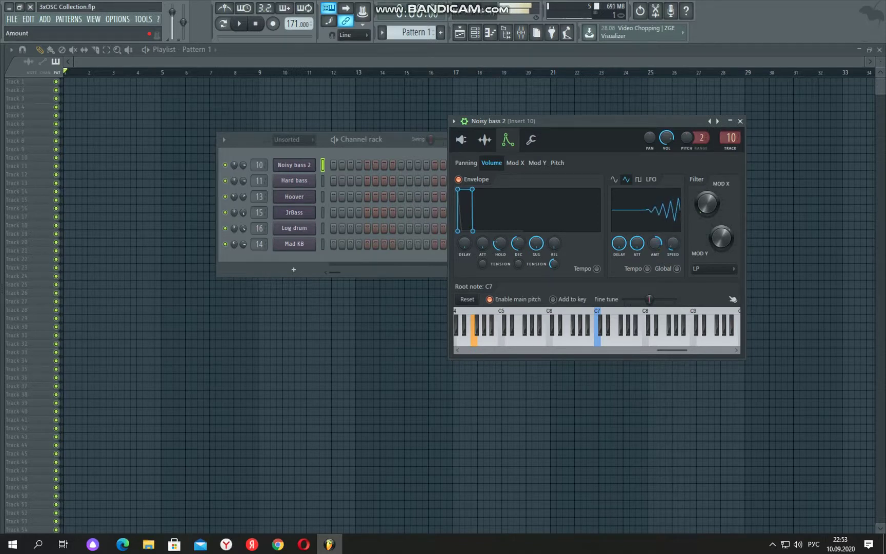
left_click_drag(655, 243, 656, 240)
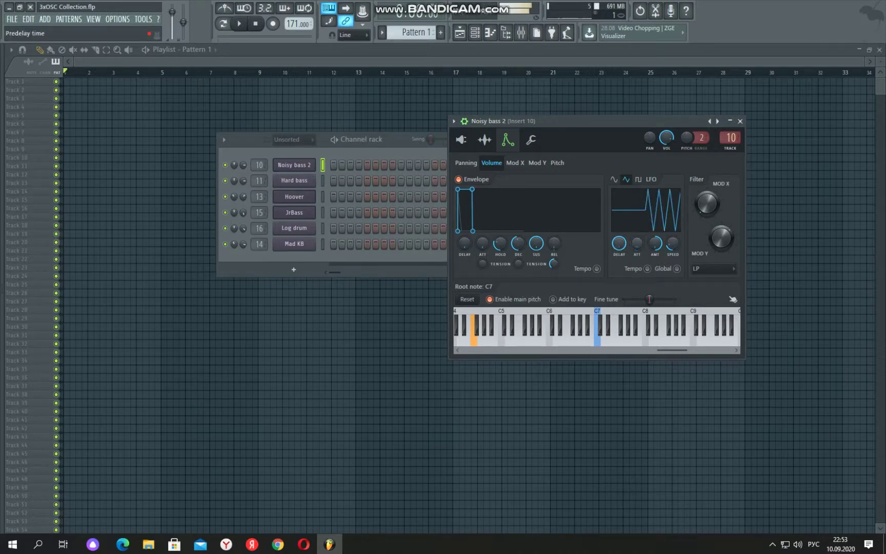
Vary the volume LFO's speed and the Mod X filter frequency, and turn the LFO's delay and attack up high
left_click_drag(619, 243, 619, 274)
left_click_drag(672, 244, 672, 261)
left_click_drag(707, 203, 707, 198)
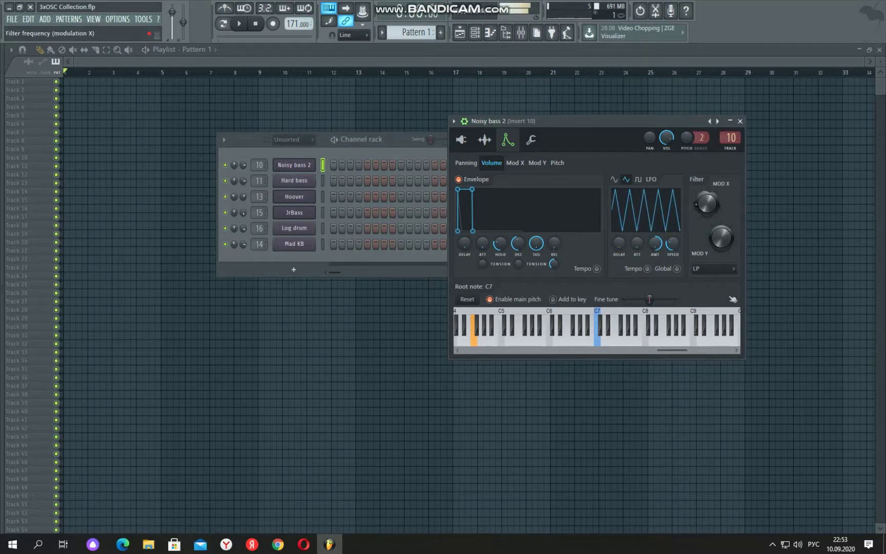
mouse_move(671, 240)
left_mouse_down()
mouse_move(671, 260)
mouse_move(655, 241)
left_mouse_up()
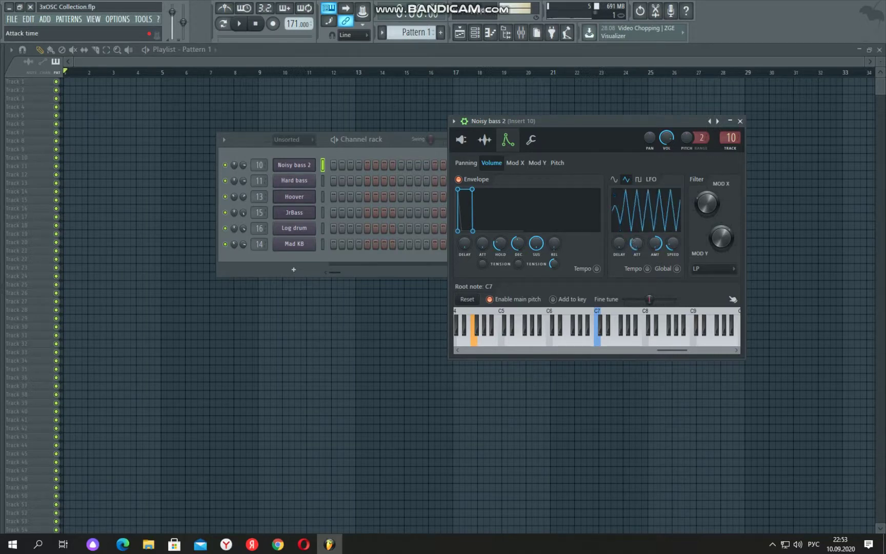
left_click_drag(619, 243, 637, 238)
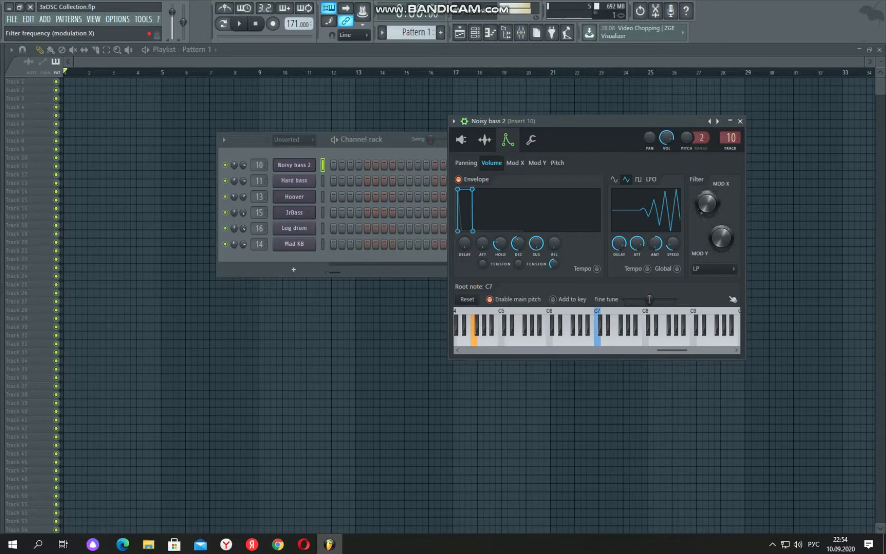
Open the piano roll of Noisy bass 2 and place a D4 note at the start of bar 1
left_click(294, 180)
right_click(313, 163)
left_click(331, 165)
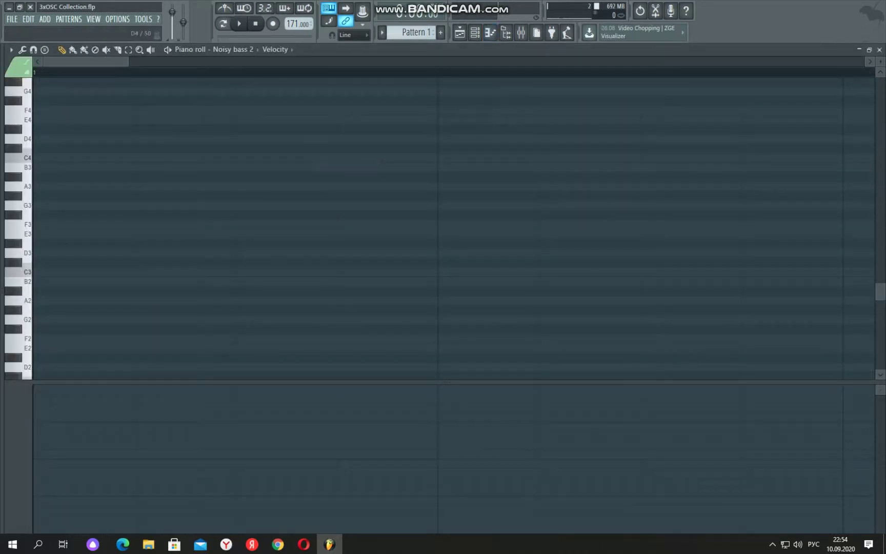
left_click(38, 138)
left_click(38, 139)
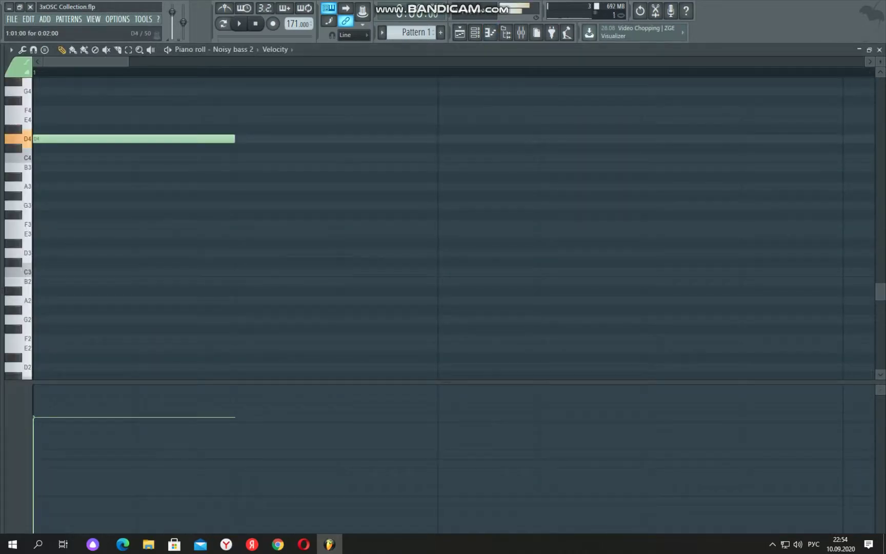
Replace the note with F4 and D4 notes that each last two bars from the start of bar 1
left_click_drag(127, 61, 866, 61)
left_click(20, 109)
right_click(43, 138)
left_click(39, 110)
left_click_drag(52, 110, 361, 110)
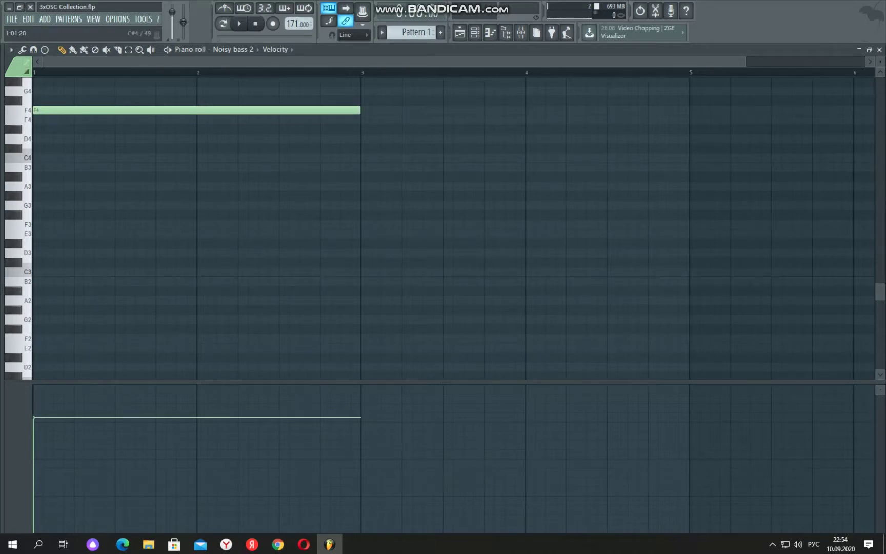
left_click(46, 139)
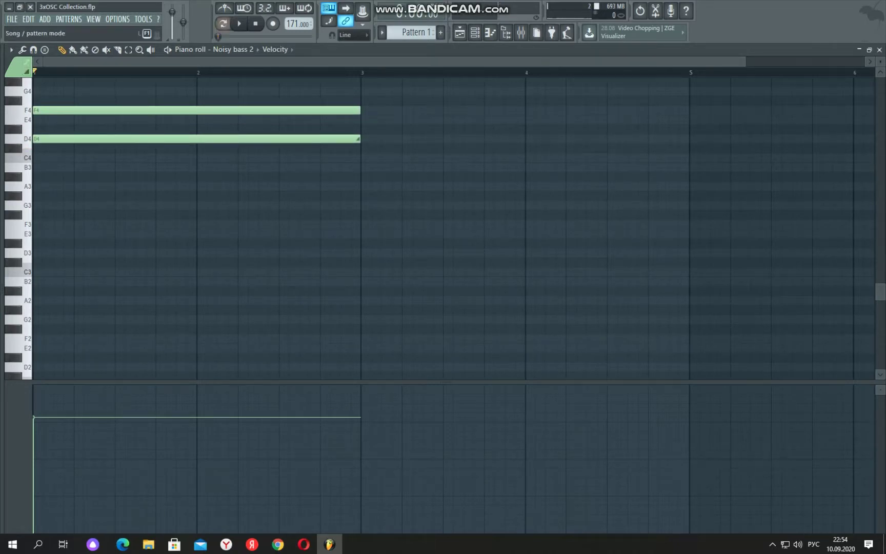
Play the pattern back with the Noisy bass 2 settings open, and stop playback
key("space")
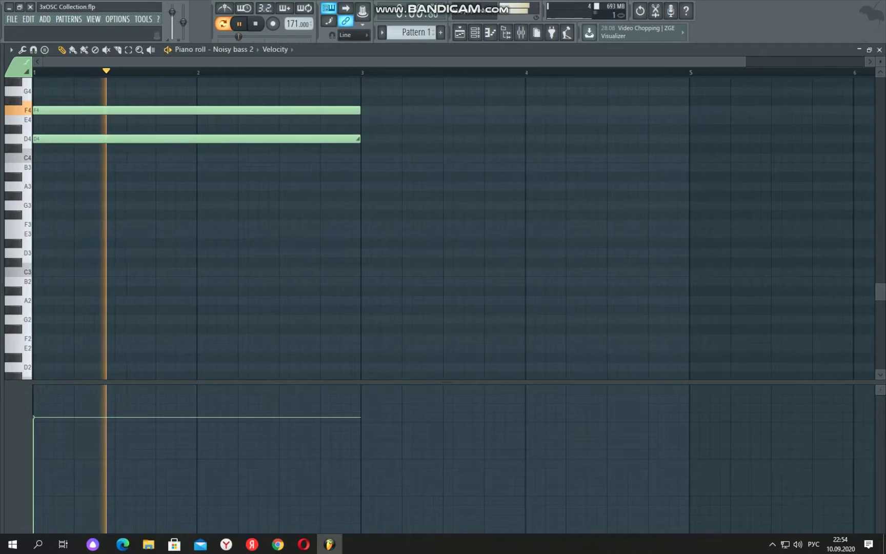
key("F6")
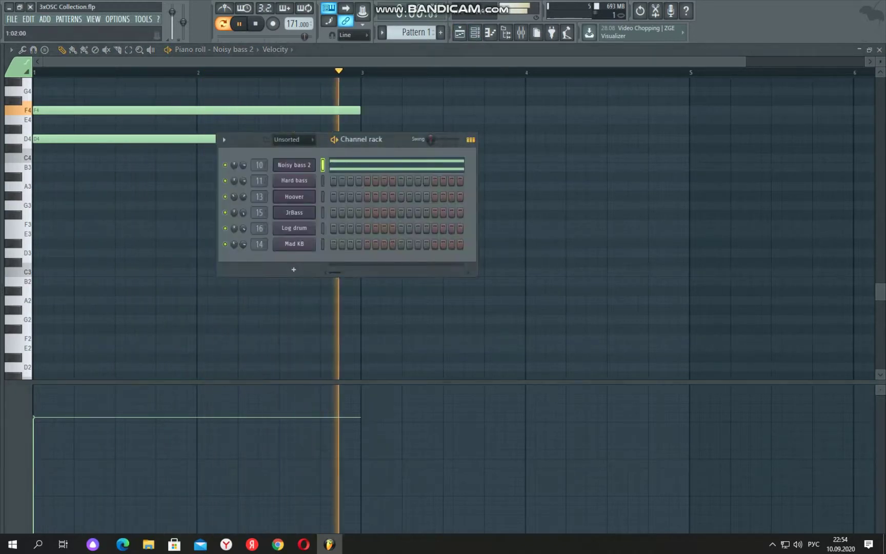
left_click(294, 164)
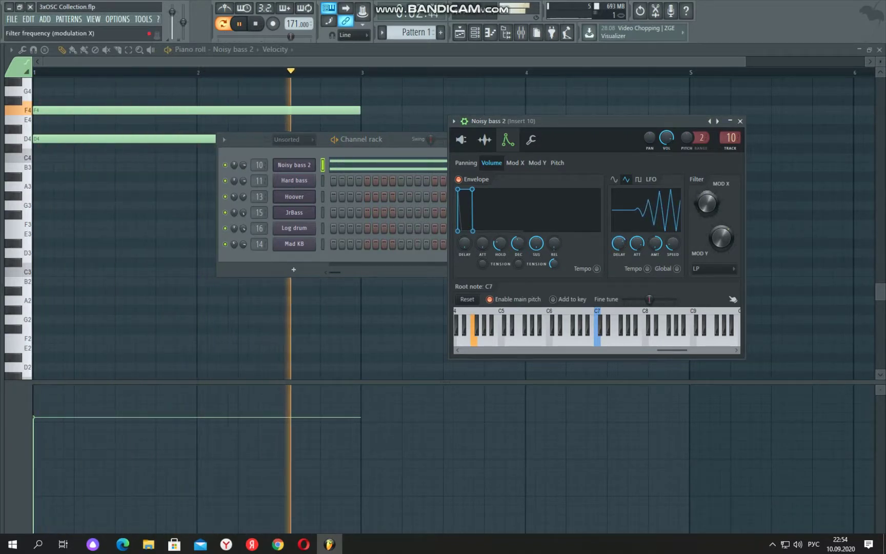
key("space")
Place Pattern 1 at bar 1 of Track 1 in the playlist and duplicate it at bar 3
key("F5")
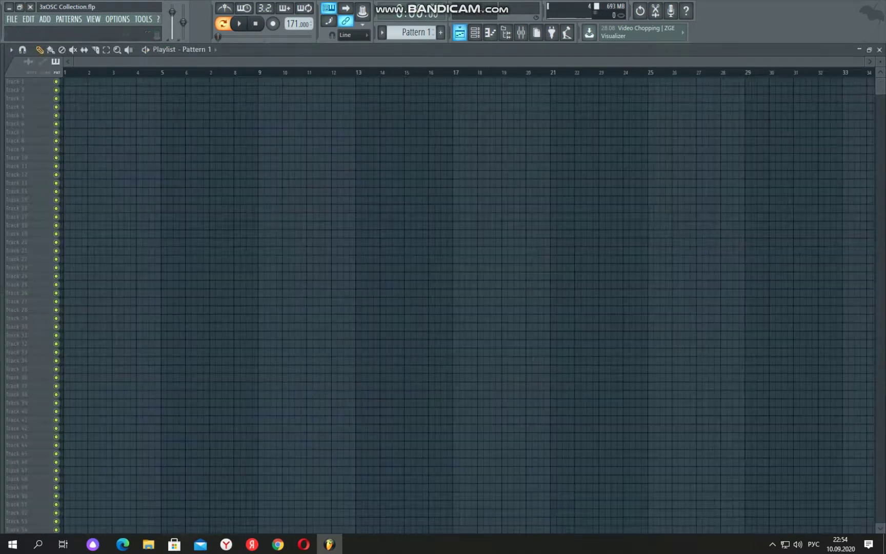
left_click(67, 81)
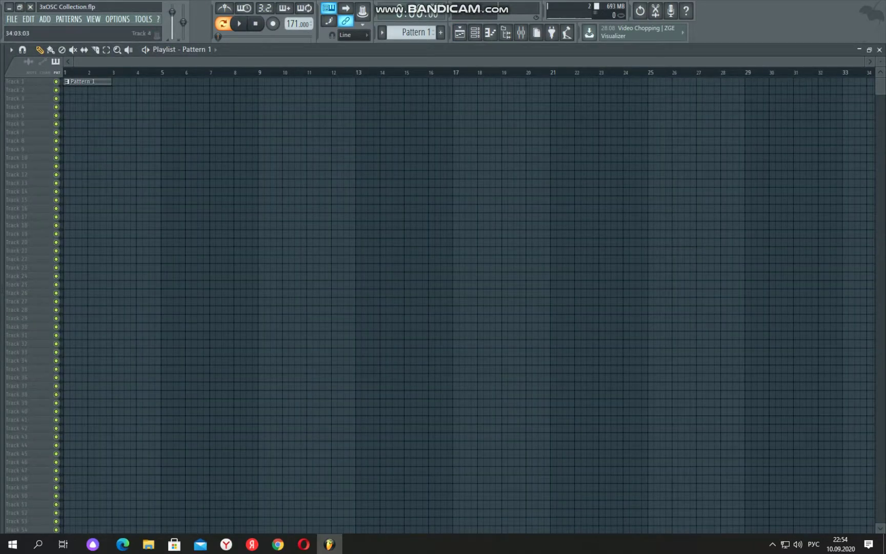
left_click_drag(880, 61, 880, 31)
key("b")
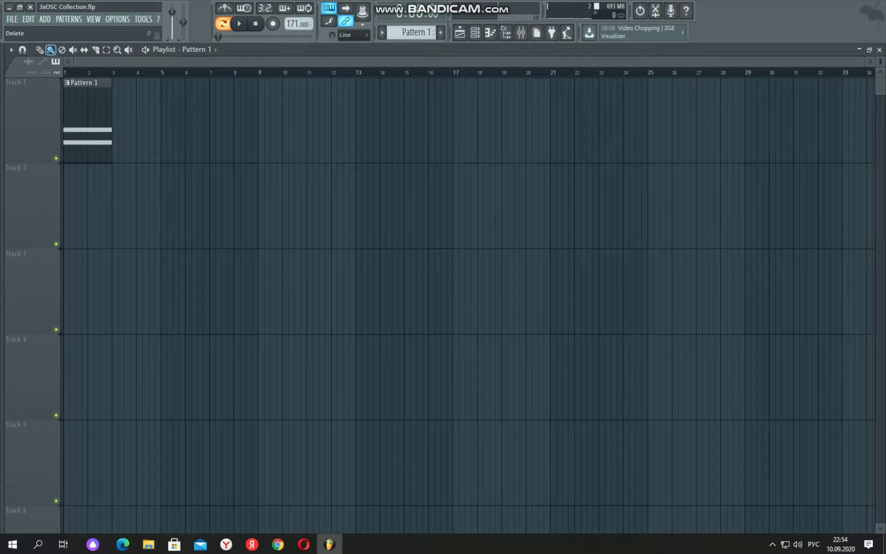
key("ctrl+b")
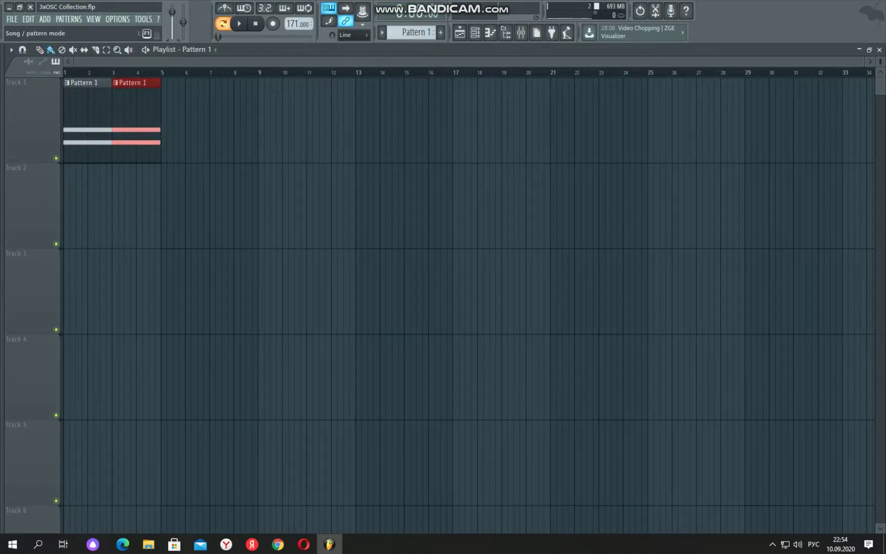
Play the arrangement in song mode and create an automation clip for the Mod X filter frequency of Noisy bass 2
key("space")
key("F6")
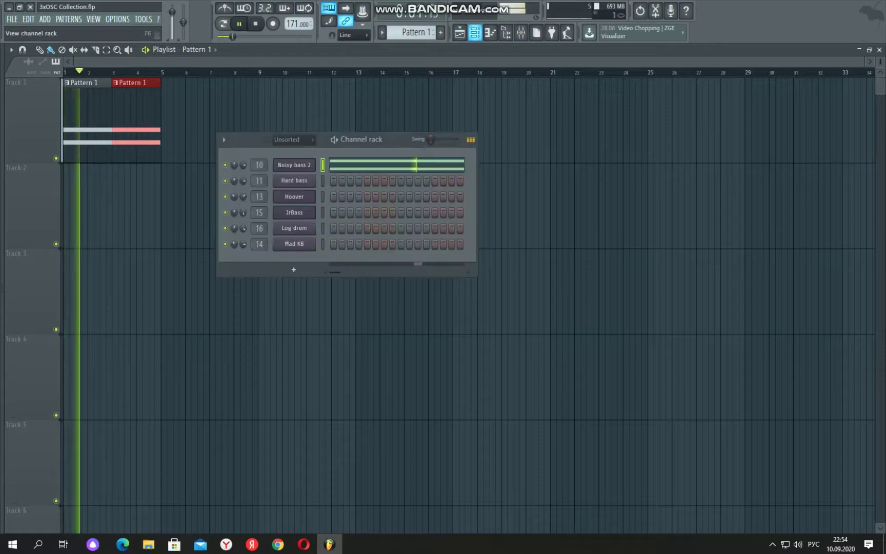
left_click(294, 165)
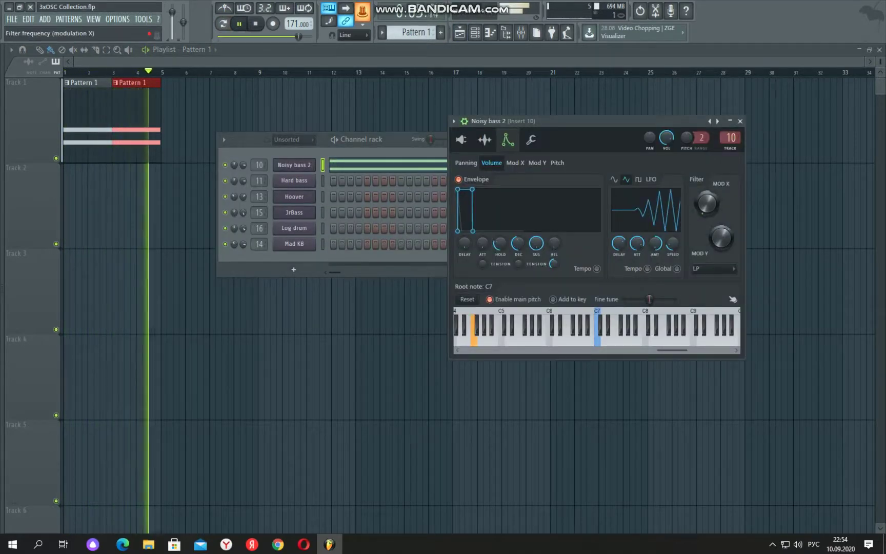
key("space")
left_click(363, 25)
left_click(405, 67)
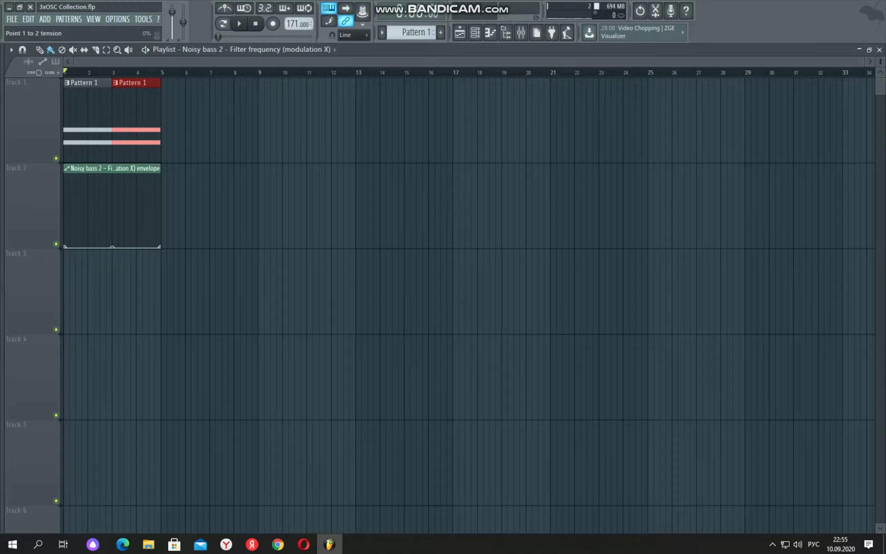
Shape the filter automation to stay low until bar 3 and curve upward to bar 5, and play it back
right_click(112, 241)
left_click_drag(112, 241, 159, 176)
key("space")
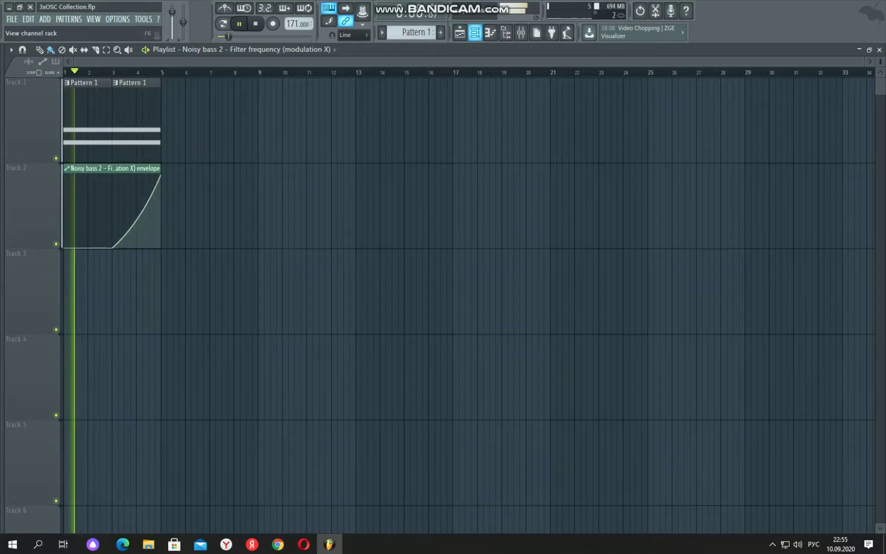
key("F6")
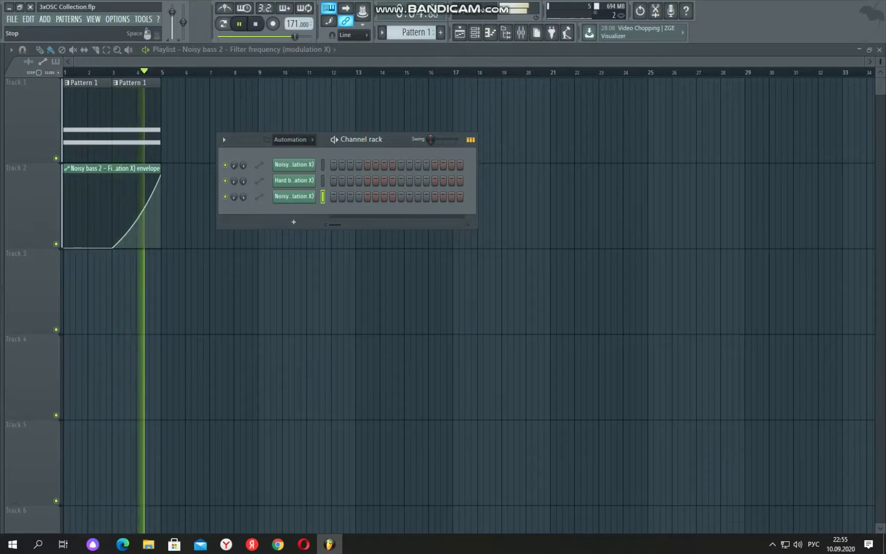
left_click(255, 24)
Open Hard bass from the Unsorted channel group and check the effects on its mixer insert
left_click(294, 139)
left_click(294, 184)
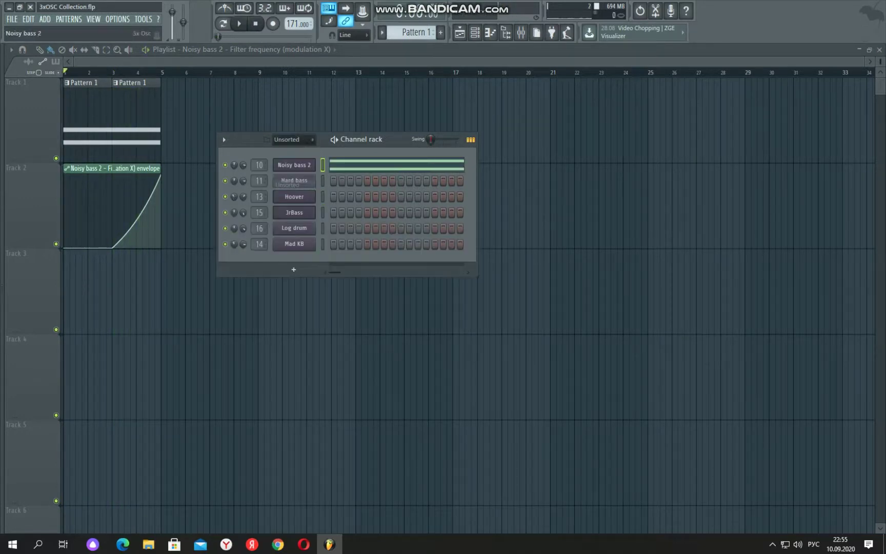
left_click(294, 180)
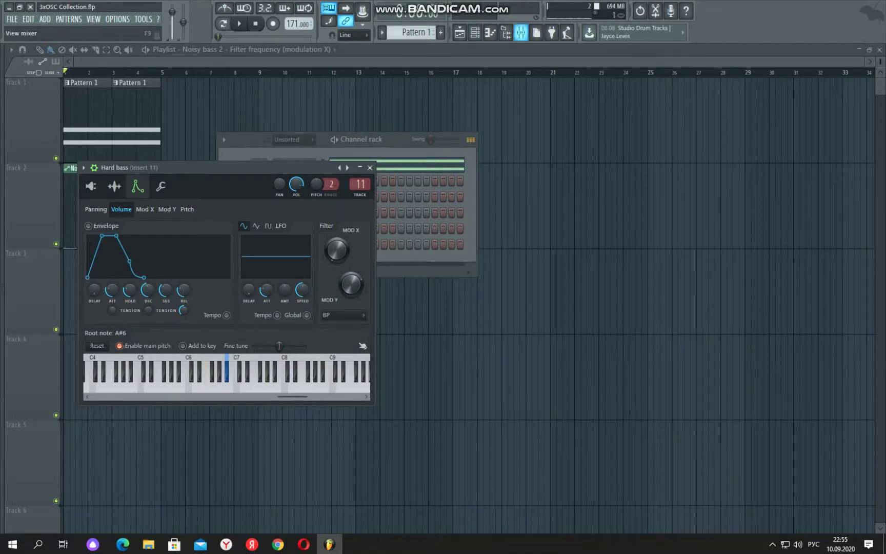
left_click(521, 32)
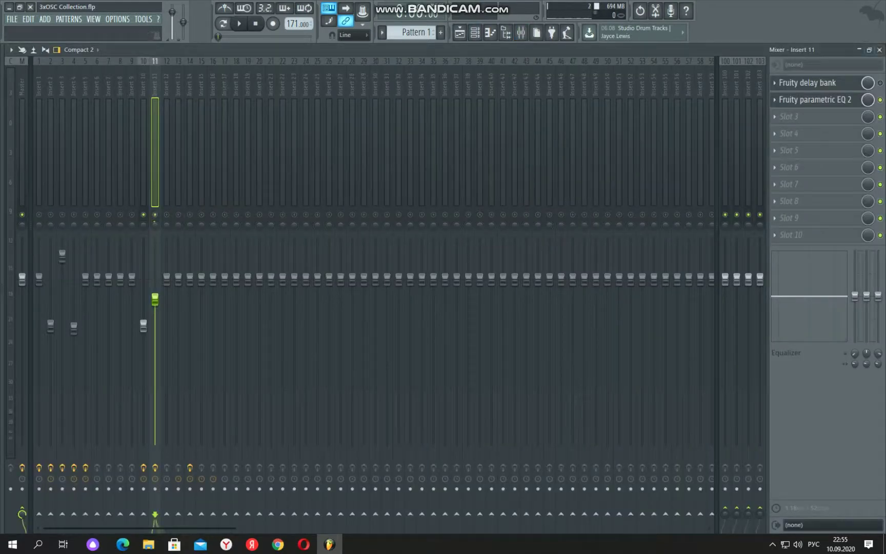
key("F9")
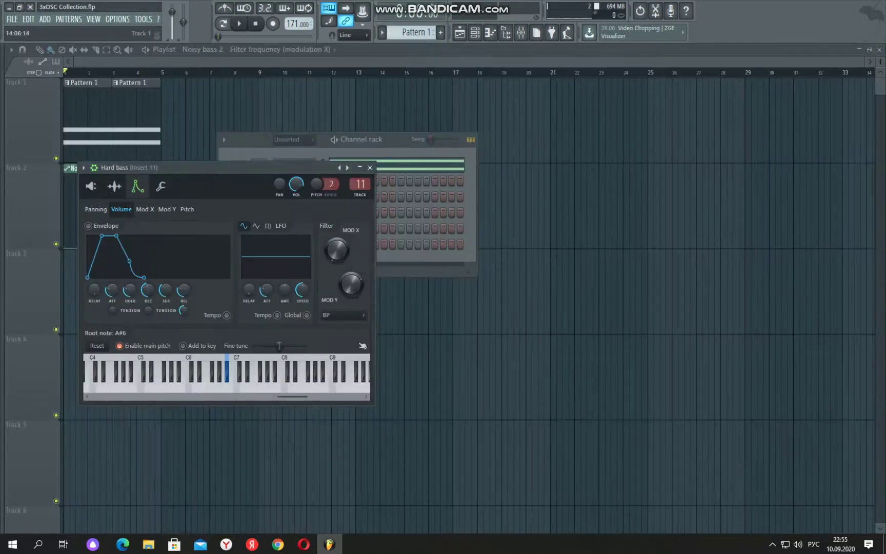
Play several test notes on the Hard bass channel
key("v")
key("w")
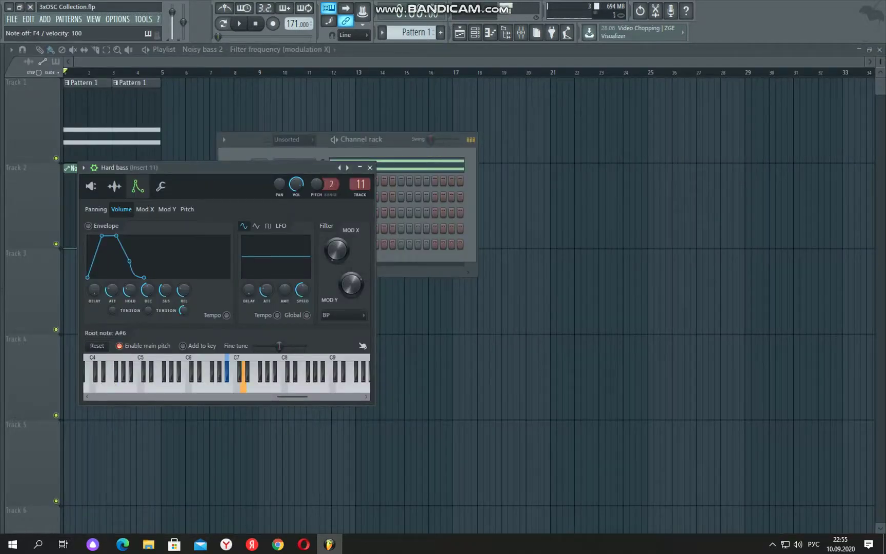
key("b")
Open the Hoover channel and its piano roll, and play a test note
key("F6")
left_click(294, 196)
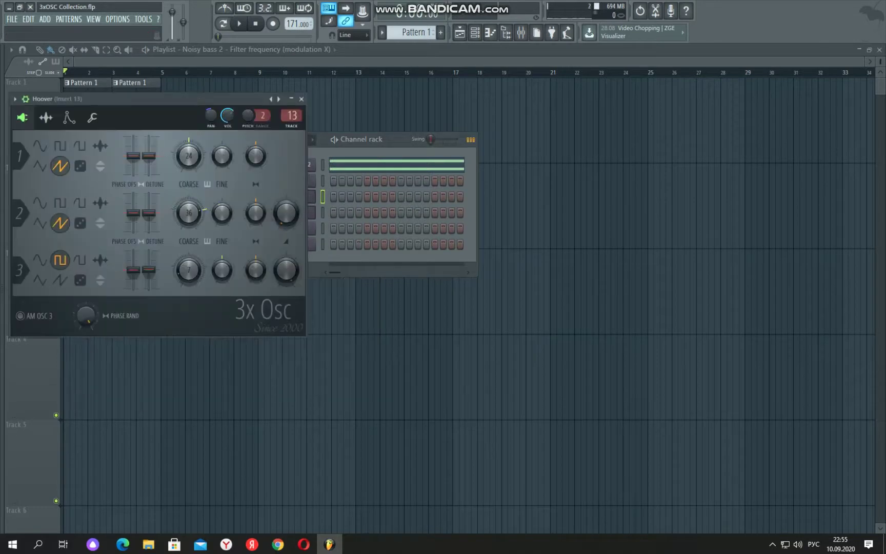
key("F7")
key("x")
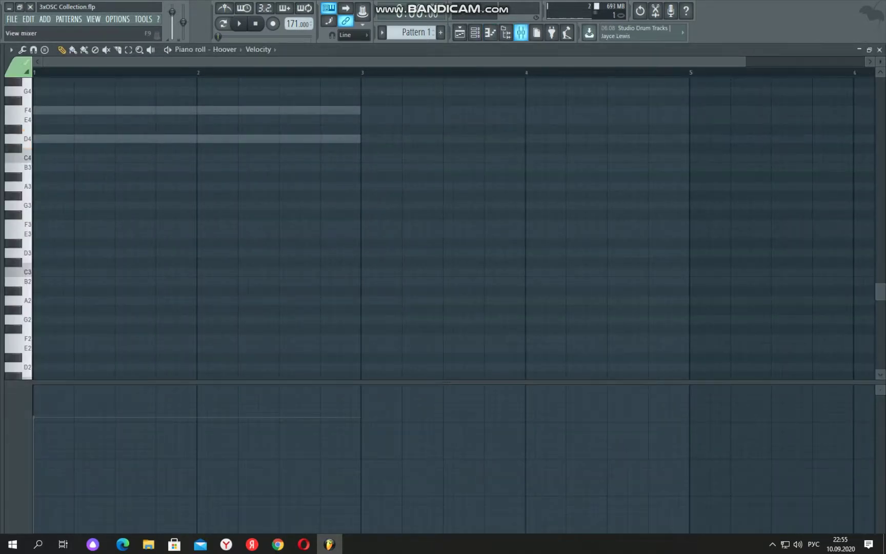
Unmute all the mixer tracks and bring the channel rack back up
key("F9")
right_click(178, 140)
left_click(205, 153)
right_click(178, 153)
left_click(205, 153)
key("F6")
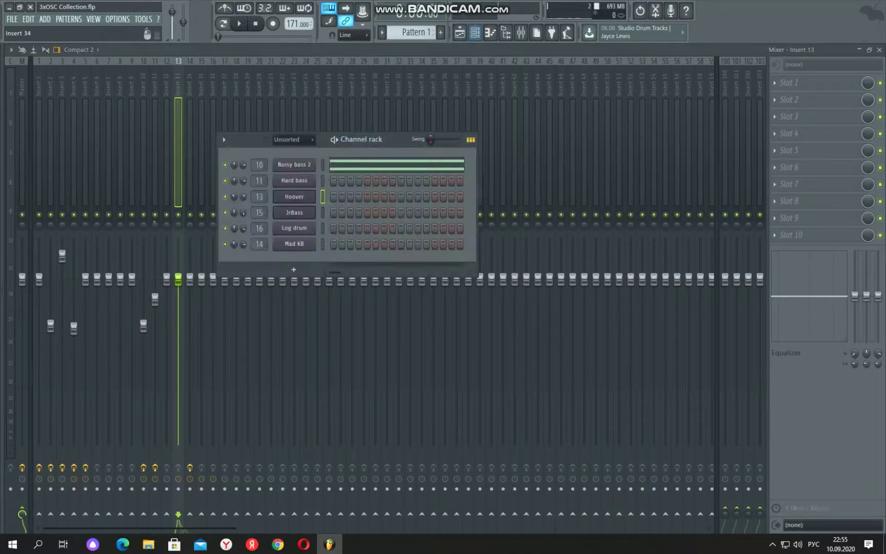
Open the Hoover channel, play a test note and adjust oscillator 3's coarse pitch
left_click(294, 196)
key("v")
left_click_drag(189, 270, 189, 265)
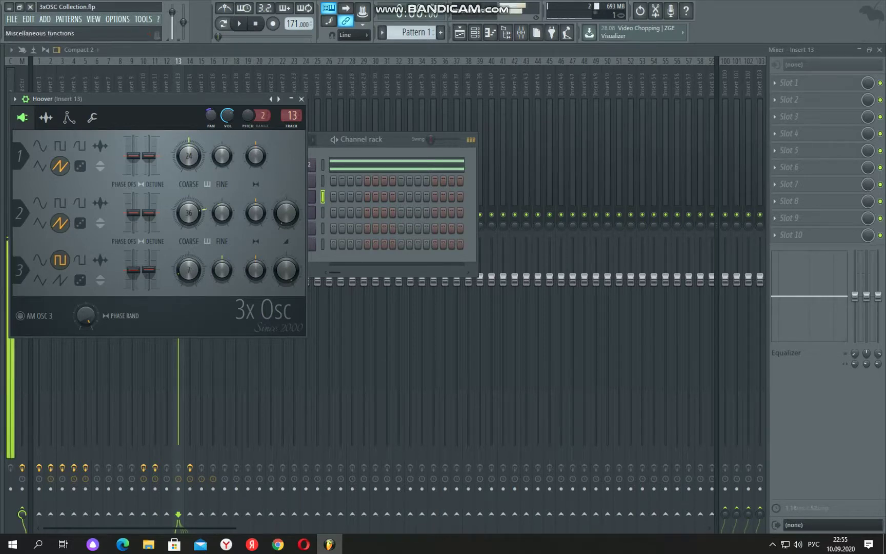
Raise the amount, attack and delay of Hoover's volume LFO and adjust its speed while sounding a note, and close the channel
left_click(69, 117)
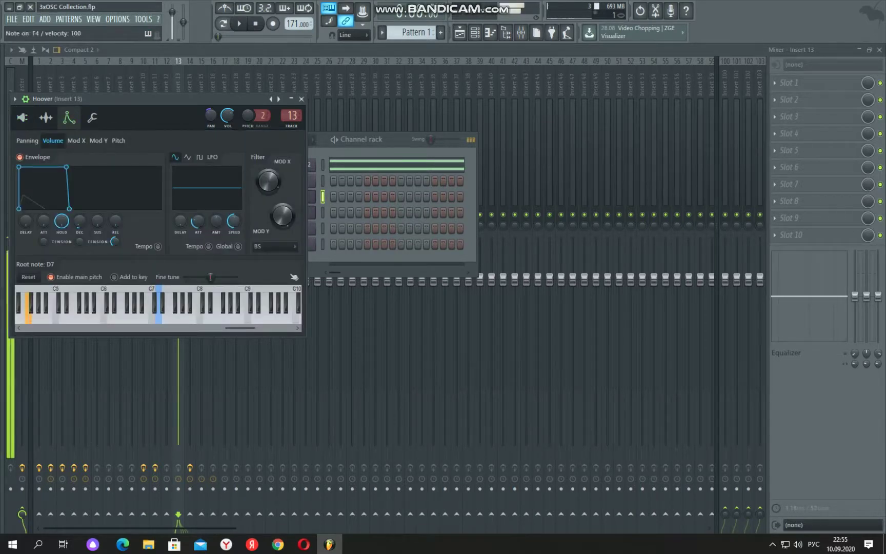
key("v")
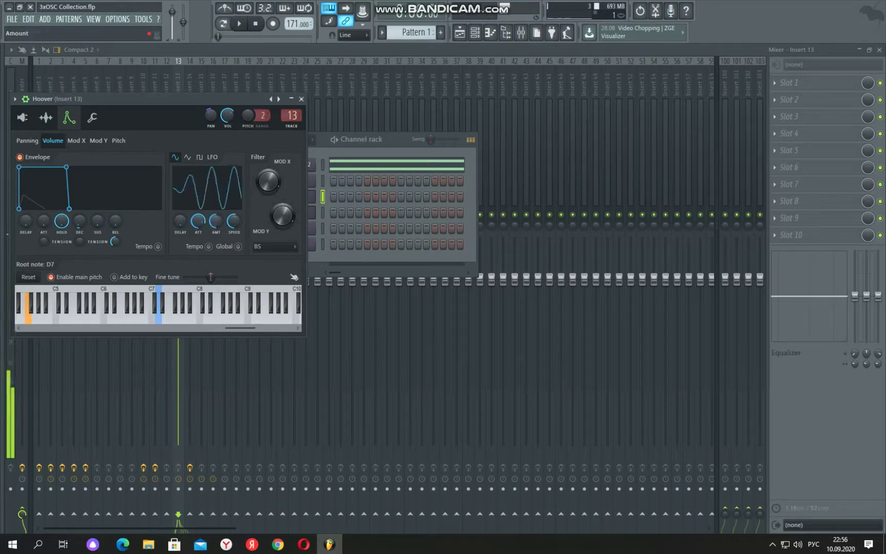
left_click_drag(234, 222, 234, 243)
left_click_drag(180, 221, 180, 212)
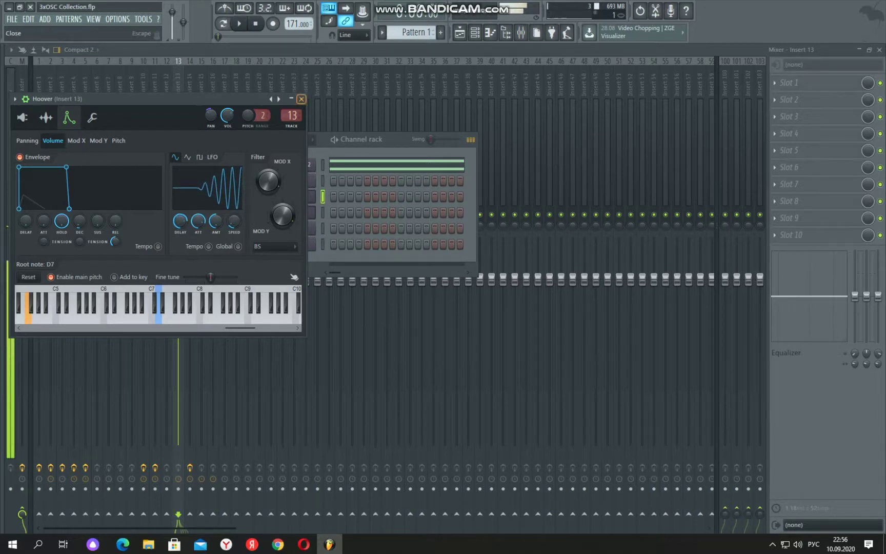
key("Escape")
Open JrBass, play a test note and sweep the coarse pitch of oscillators 3 and 2, ending both at -24 semitones
left_click(294, 212)
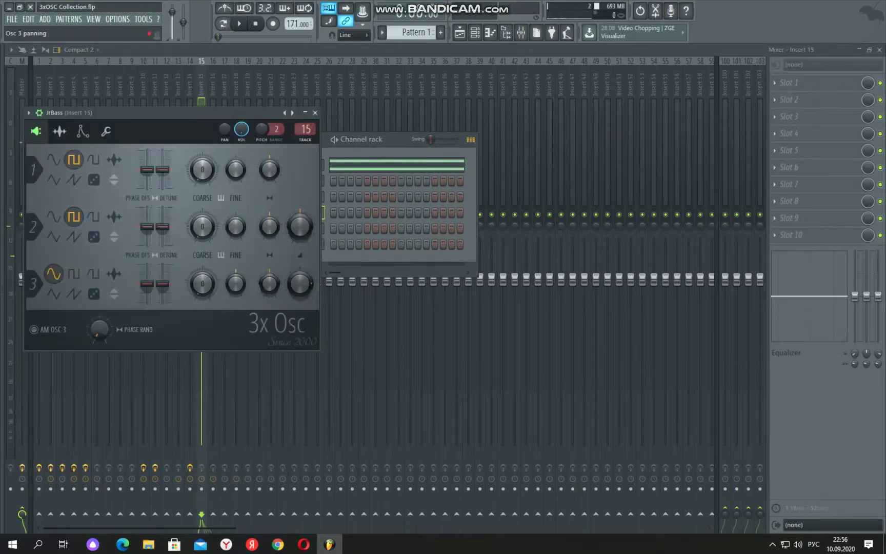
key("v")
left_click(343, 139)
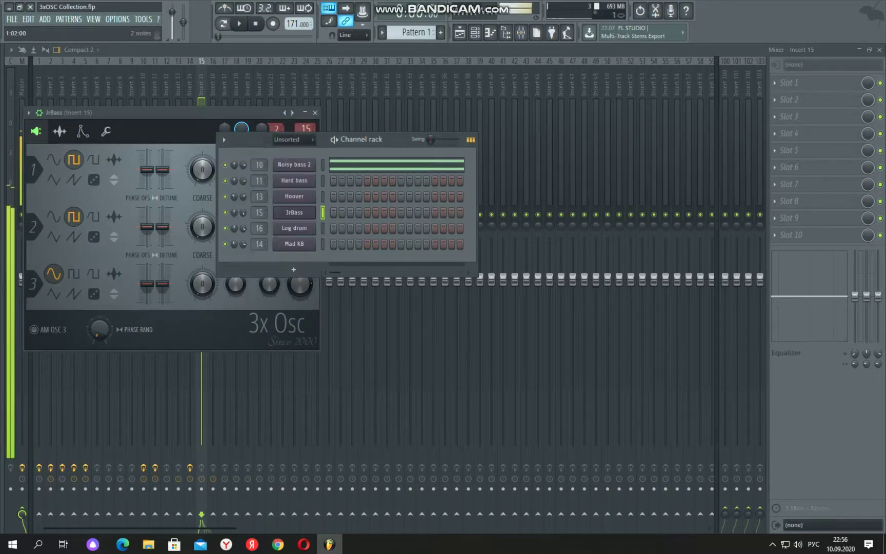
left_click(293, 212)
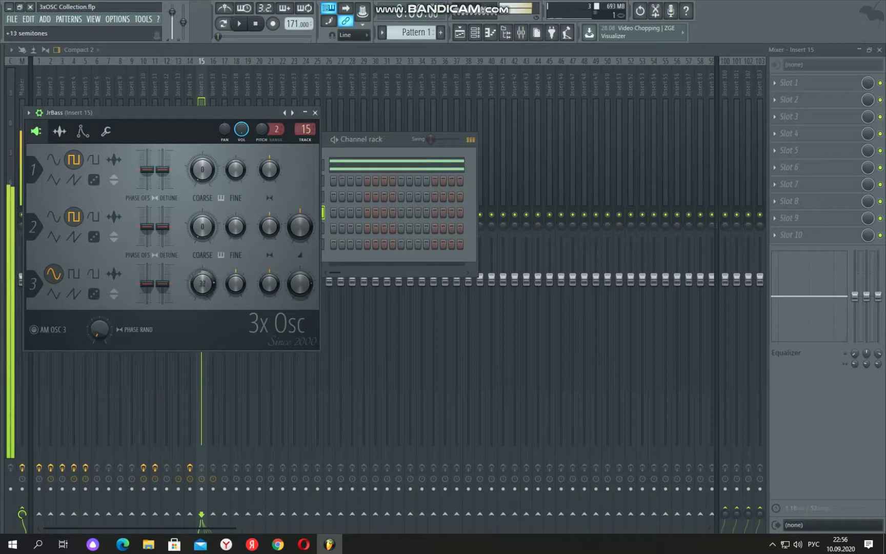
left_click_drag(203, 283, 203, 308)
left_click_drag(203, 226, 202, 244)
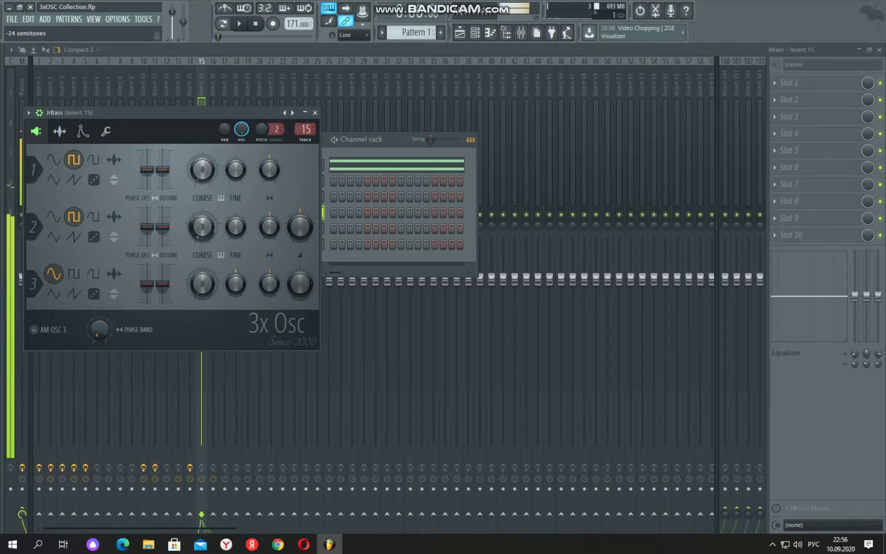
Raise the amount of JrBass's volume LFO, shorten its attack and adjust its speed
left_click(82, 131)
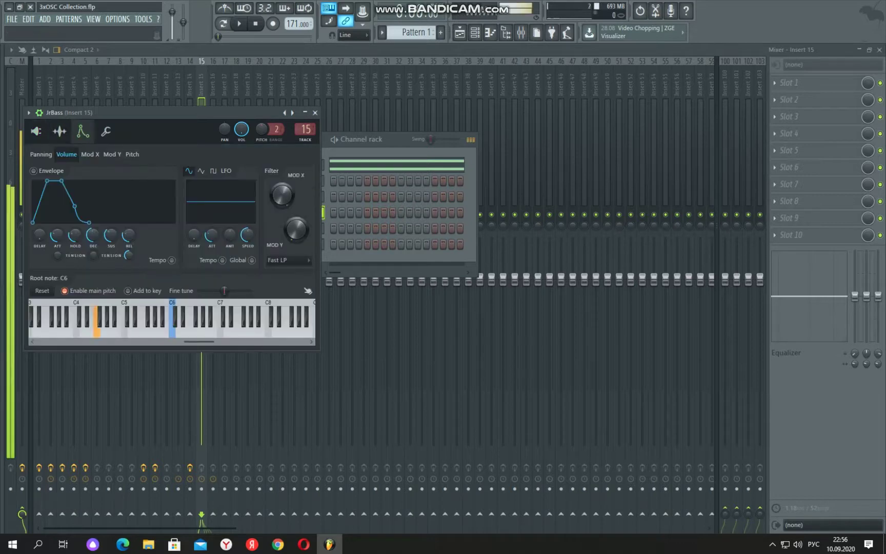
left_click_drag(230, 235, 247, 224)
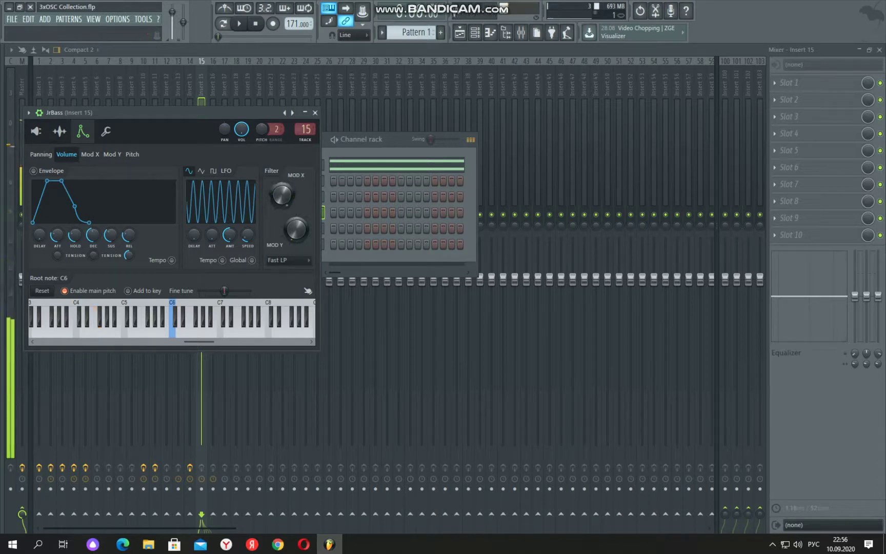
Open the Log drum channel and play several test notes
key("F6")
left_click(307, 229)
key("v")
key("v")
key("v")
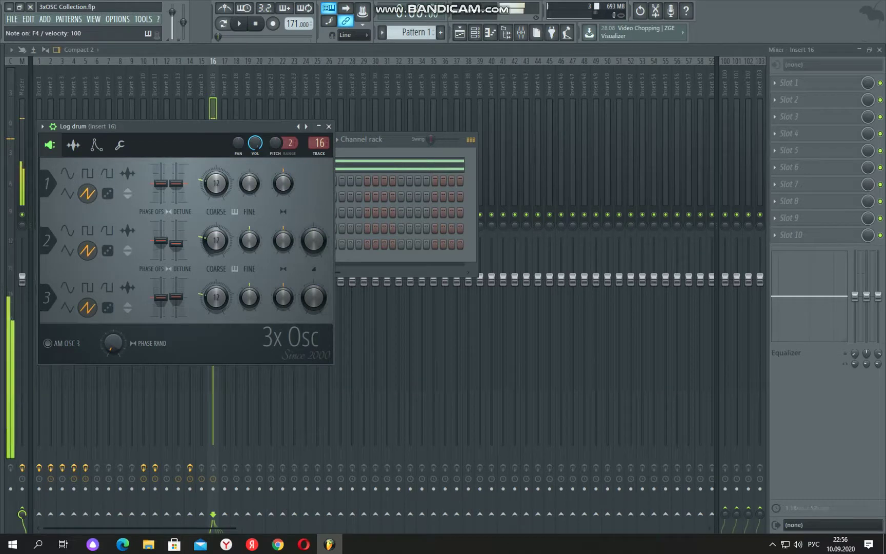
key("c")
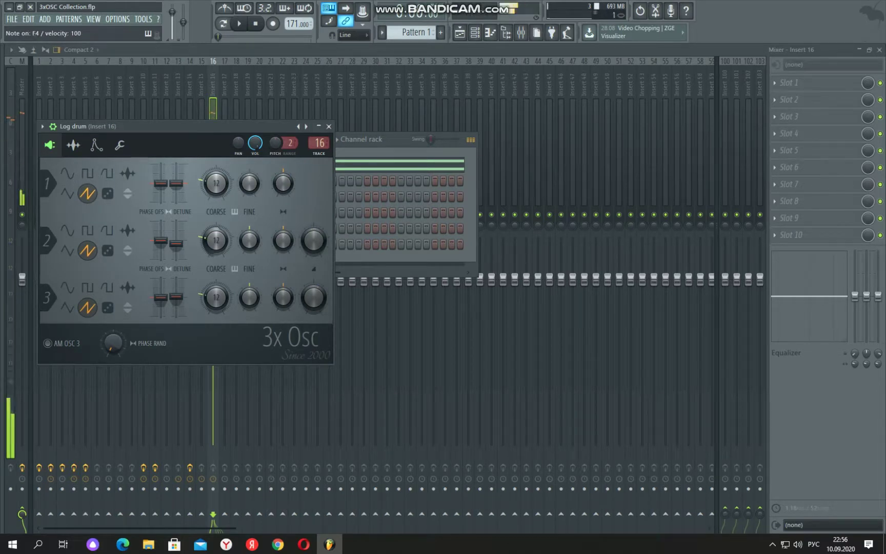
Open Mad KB, play a test note and set oscillator 3's coarse pitch to -9 semitones
key("F6")
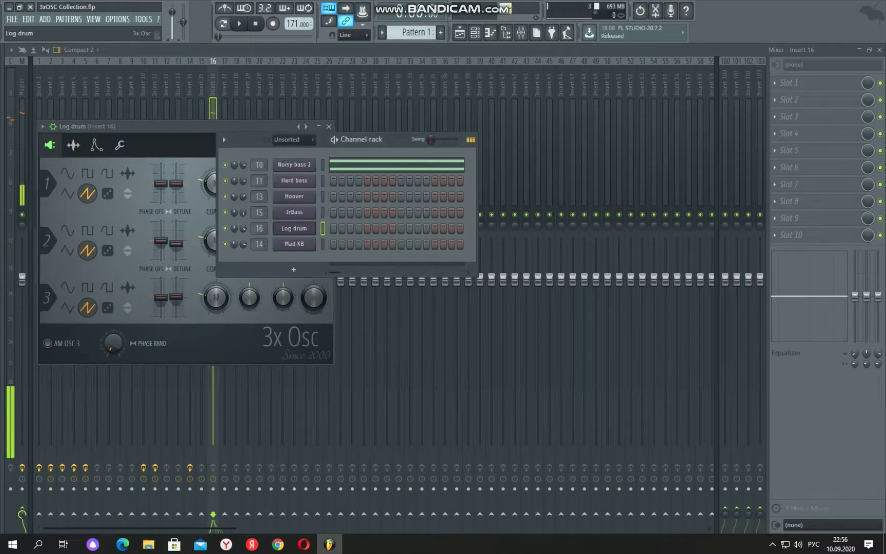
left_click(292, 244)
key("c")
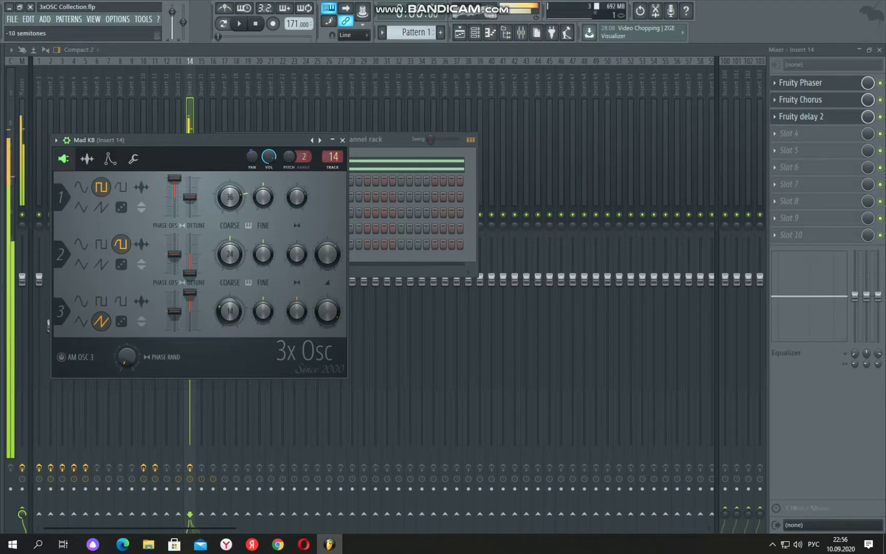
left_click_drag(229, 311, 229, 314)
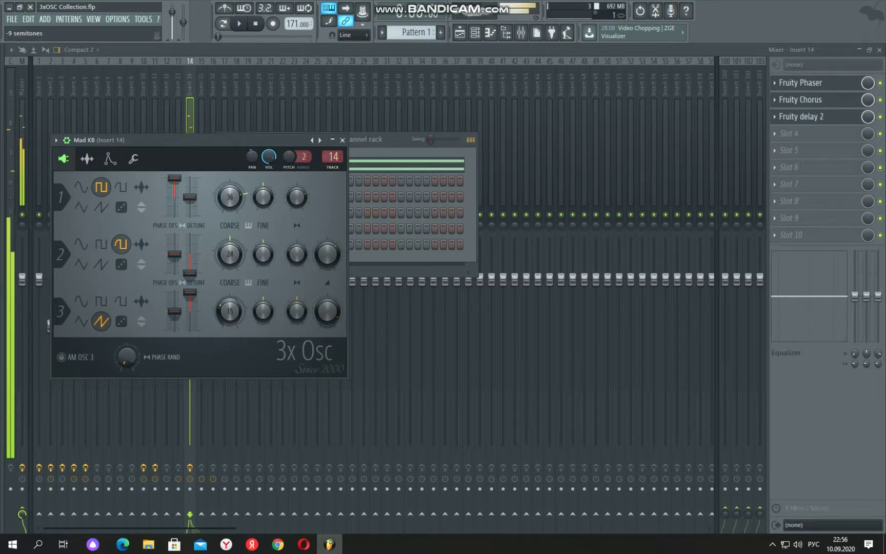
Enter two-bar F4 and D4 notes at bar 1 in Mad KB's piano roll, test-playing the pattern
key("F6")
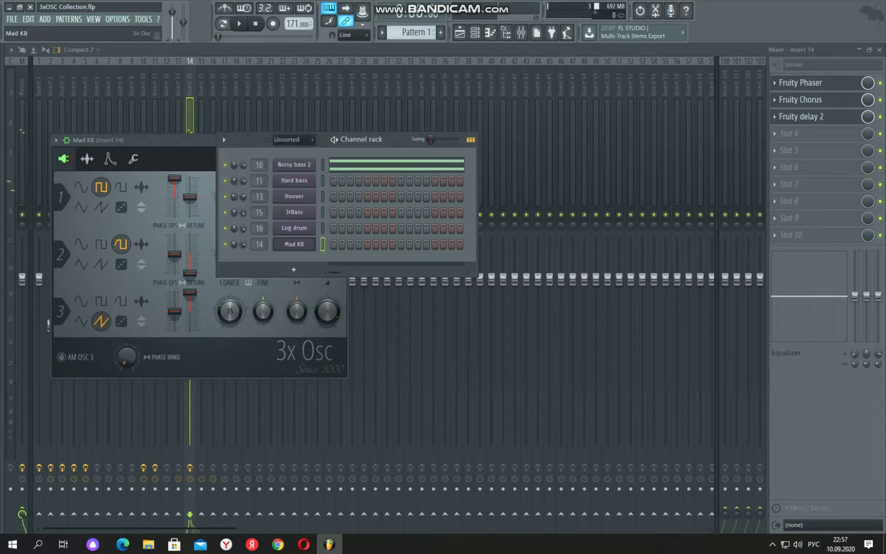
left_click(294, 244)
right_click(294, 243)
left_click(337, 244)
key("space")
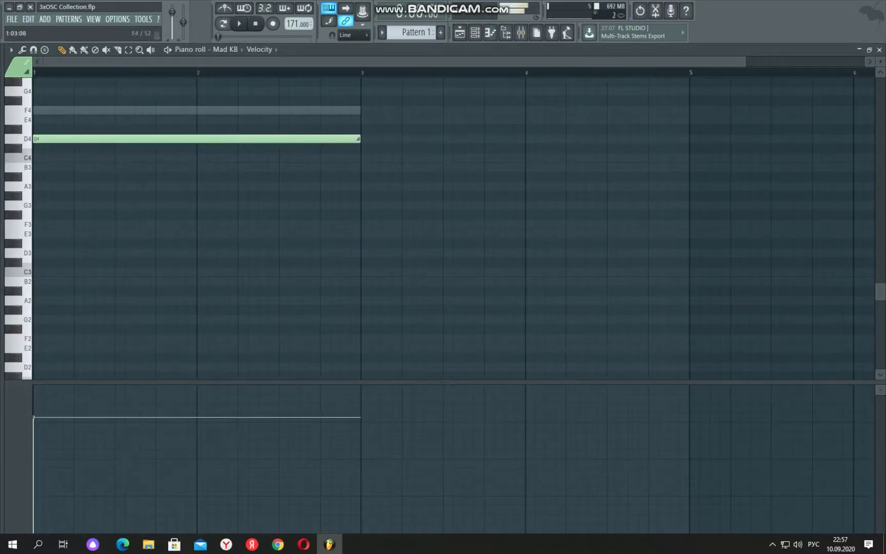
key("space")
left_click(42, 110)
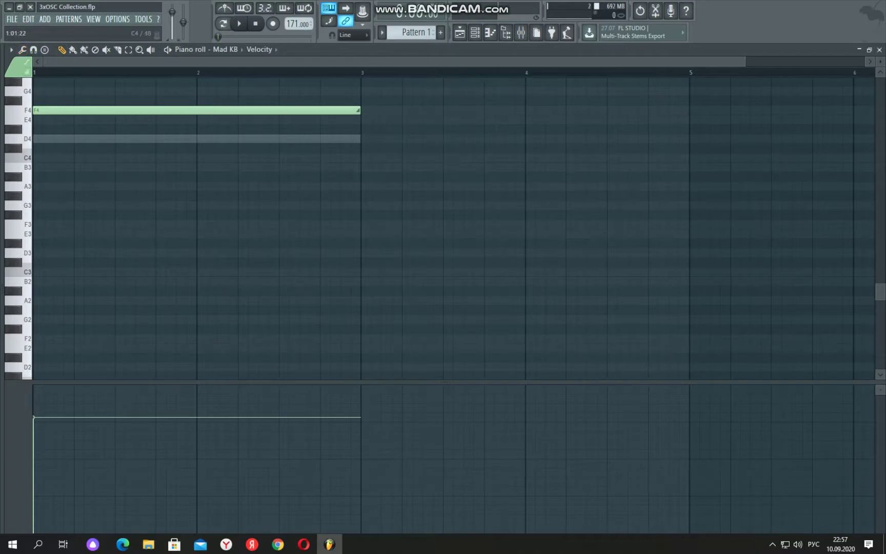
left_click(42, 138)
key("space")
key("space")
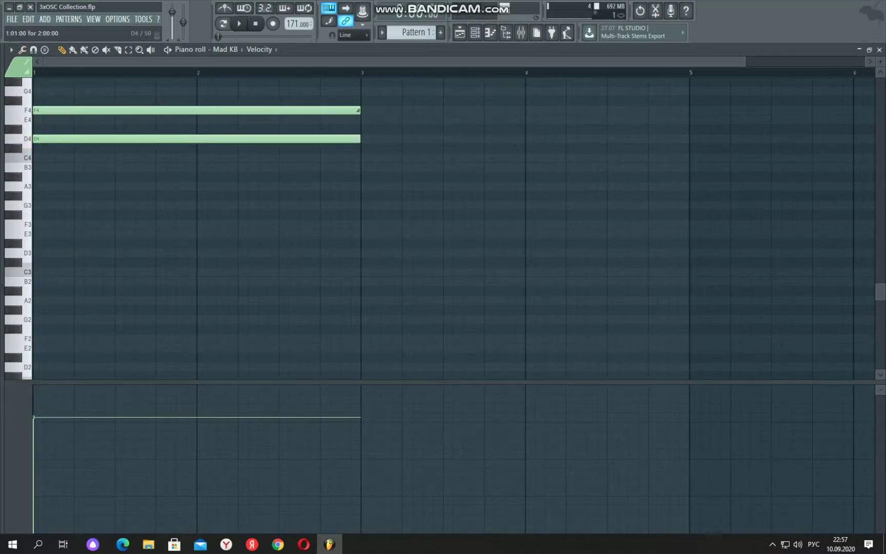
Move Mad KB's lower note to D4 and start playing the pattern
mouse_move(42, 109)
left_mouse_down()
mouse_move(42, 148)
mouse_move(42, 109)
left_mouse_up()
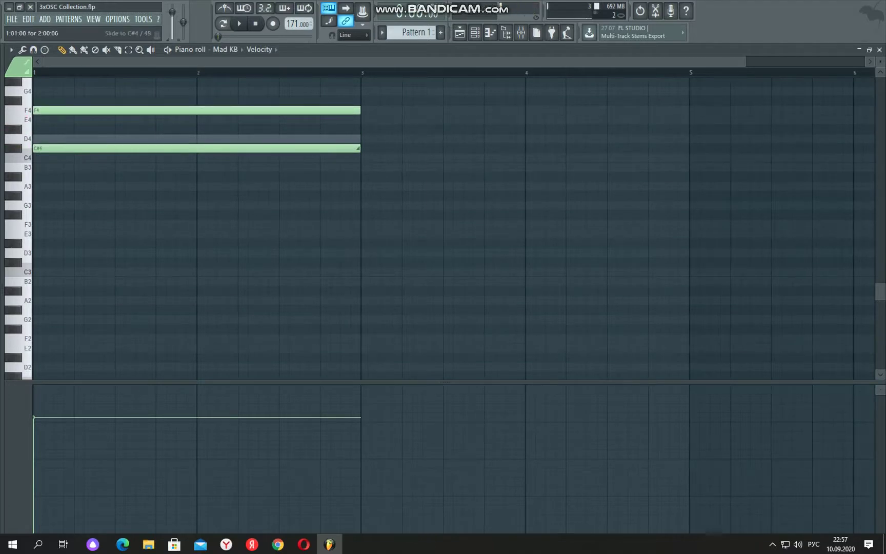
key("shift+Up")
key("space")
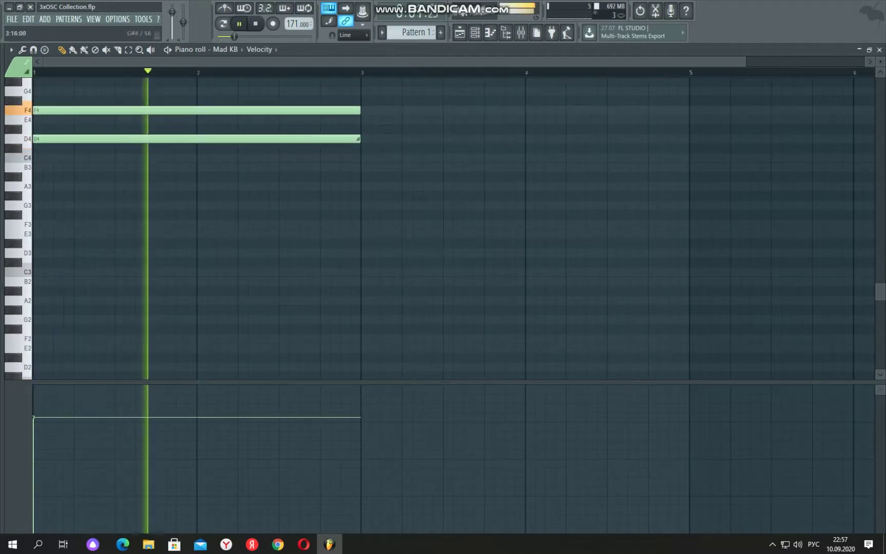
Show the playlist, reopen Mad KB from the channel rack and adjust oscillator 3's coarse pitch during playback
key("F5")
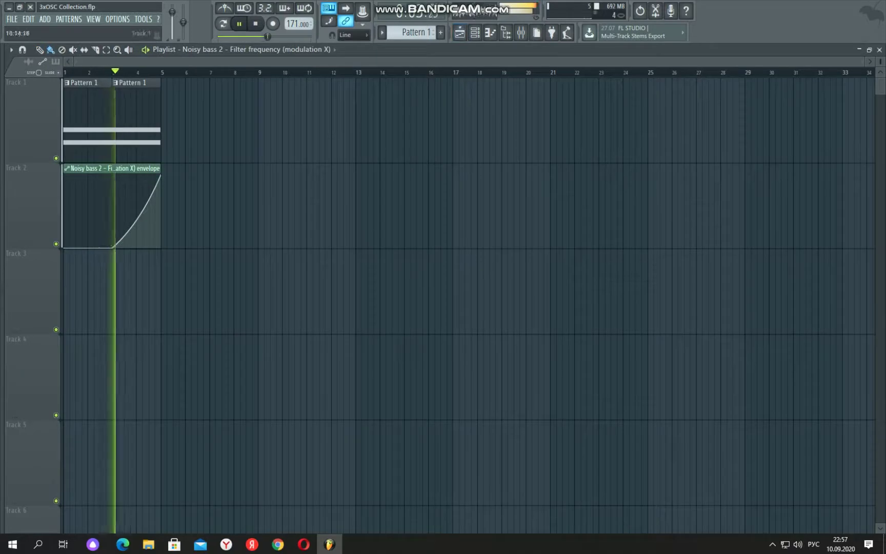
key("F6")
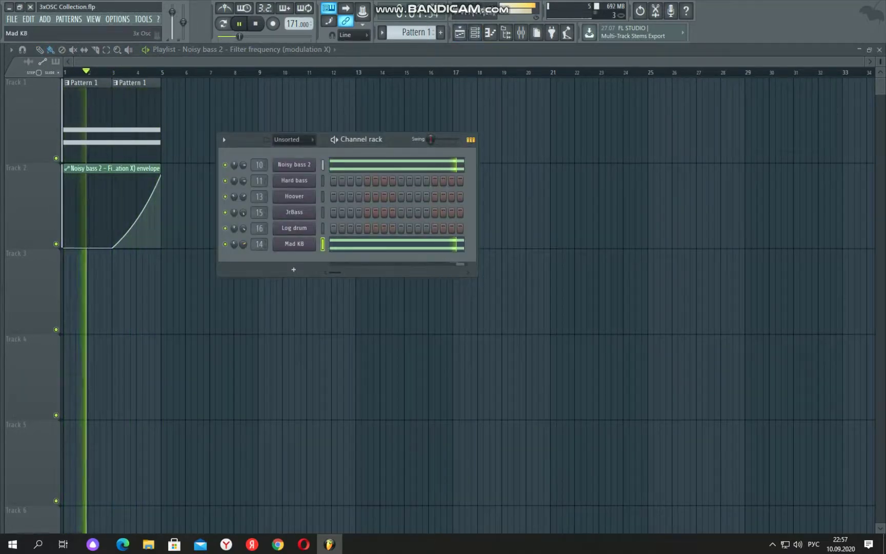
left_click(294, 243)
left_click(229, 311)
left_click_drag(229, 310, 230, 307)
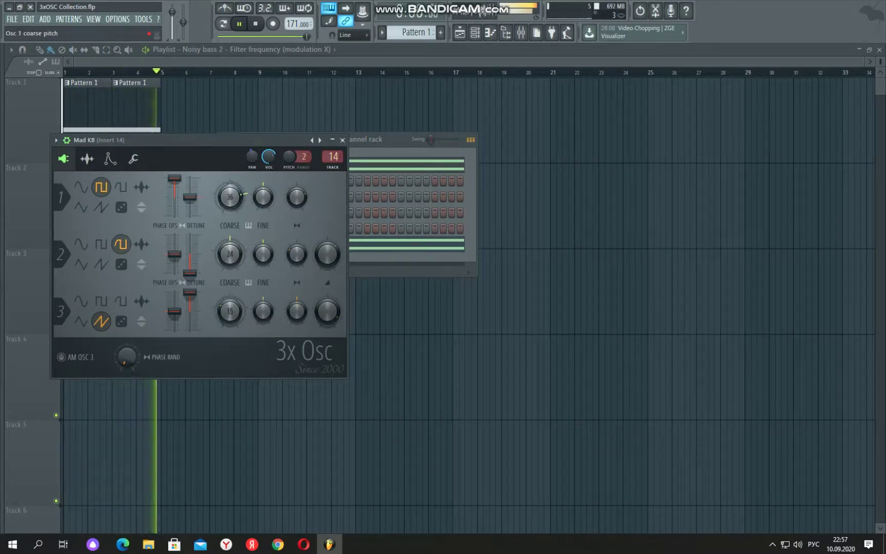
Review Mad KB's volume envelope and filter settings, stop playback and close the channel
left_click(110, 158)
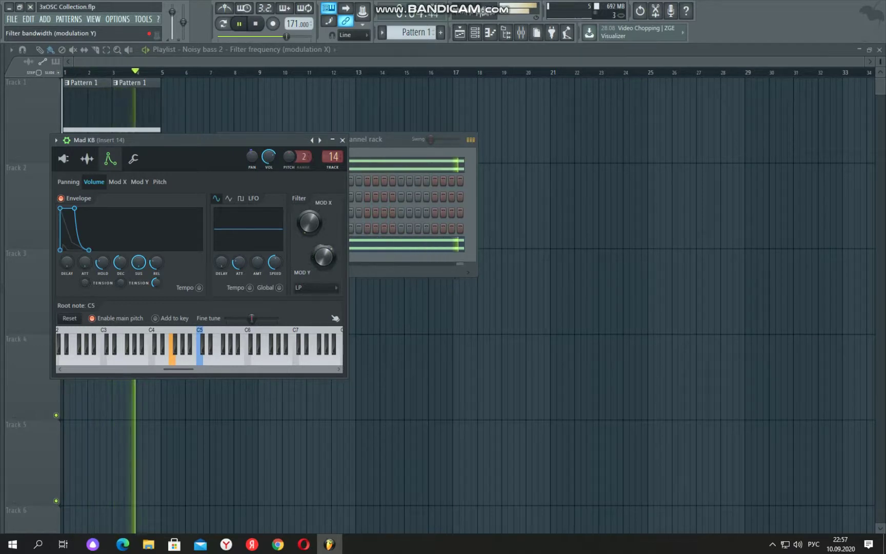
key("space")
left_click(343, 140)
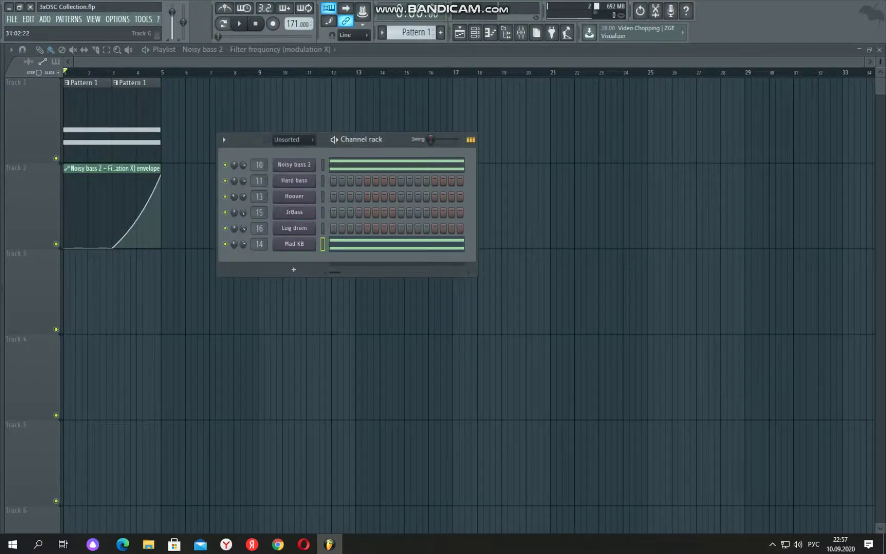
left_click(773, 544)
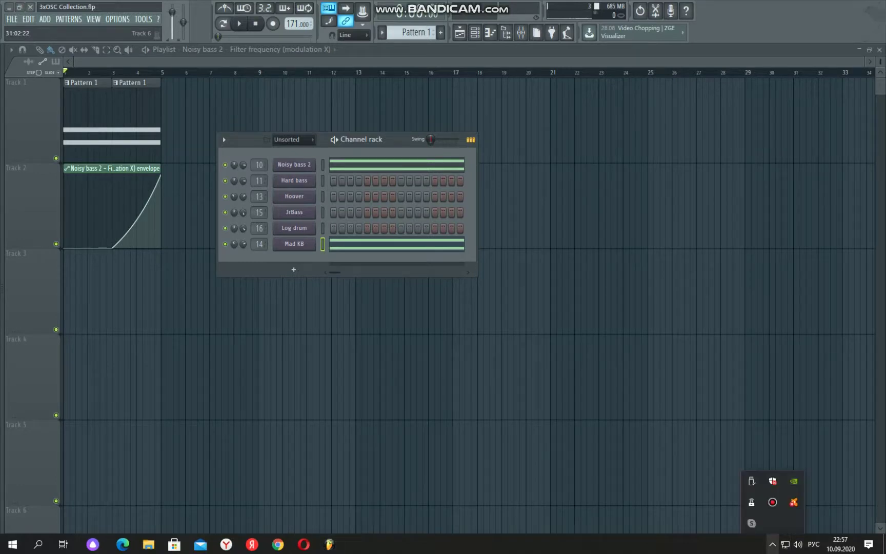